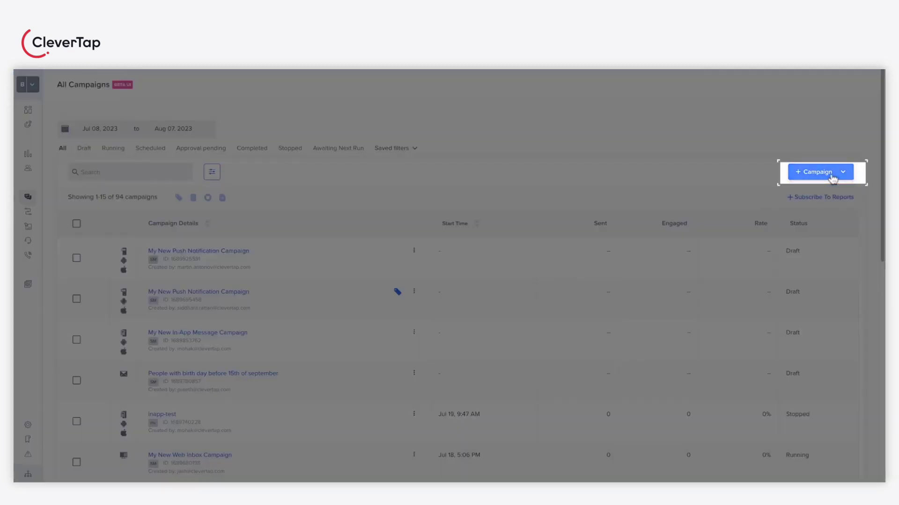
# Step: Open the + Campaign channel dropdown and scroll down to the Web Inbox option
pyautogui.click(832, 177)
pyautogui.scroll(-1, 837, 215)
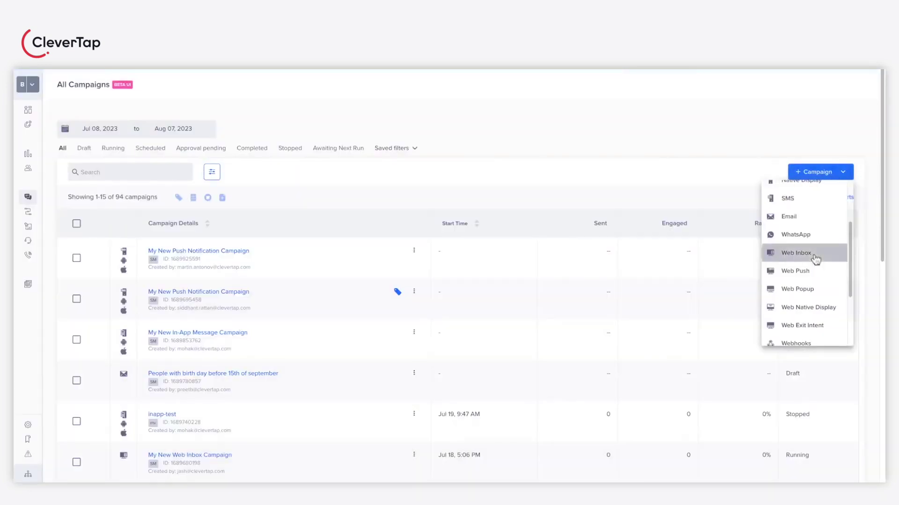
# Step: Choose Web Inbox and enable conversion tracking with Charged event, 5 Days, and Amount revenue
pyautogui.click(815, 261)
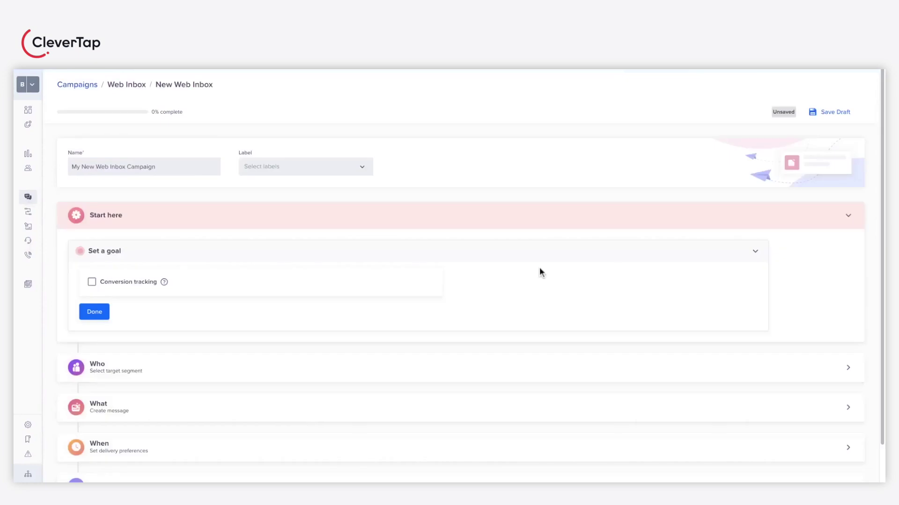
pyautogui.scroll(-2, 479, 349)
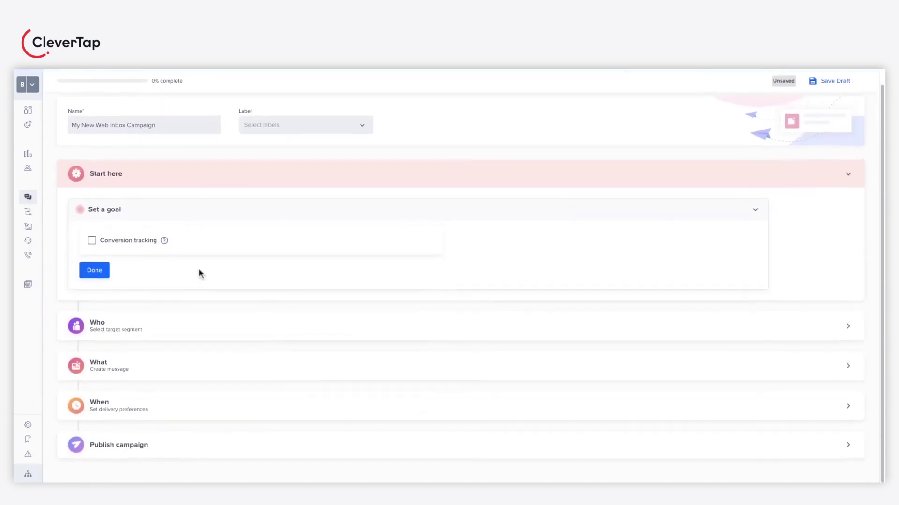
pyautogui.click(146, 247)
pyautogui.scroll(-2, 169, 316)
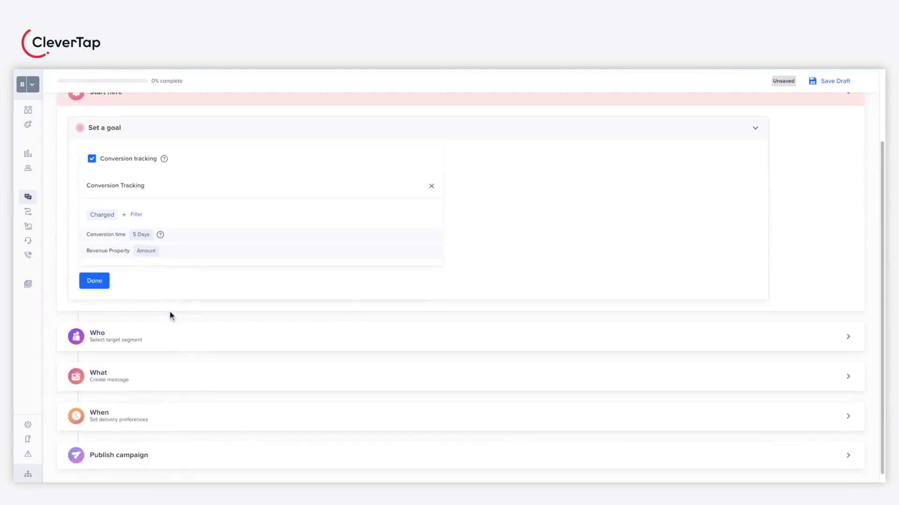
pyautogui.click(94, 277)
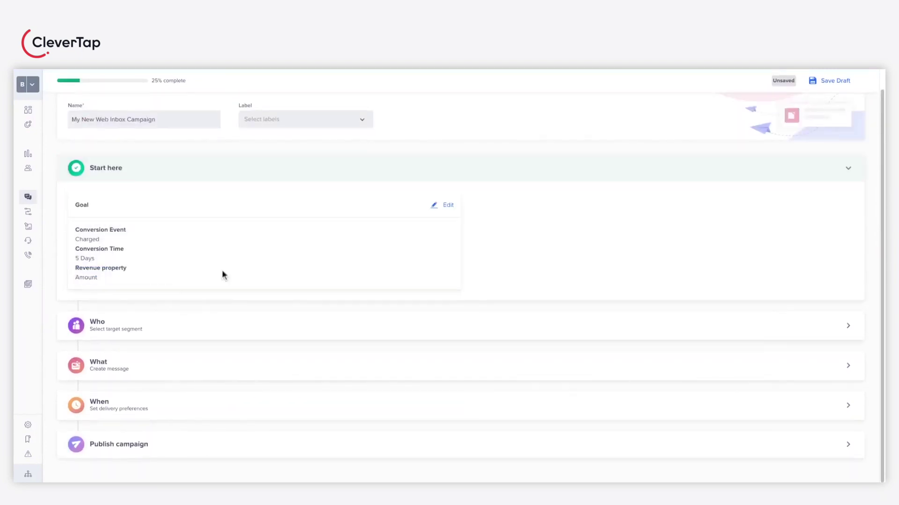
# Step: Expand the Who section and base the target segment on a new Page Visit rule
pyautogui.click(98, 332)
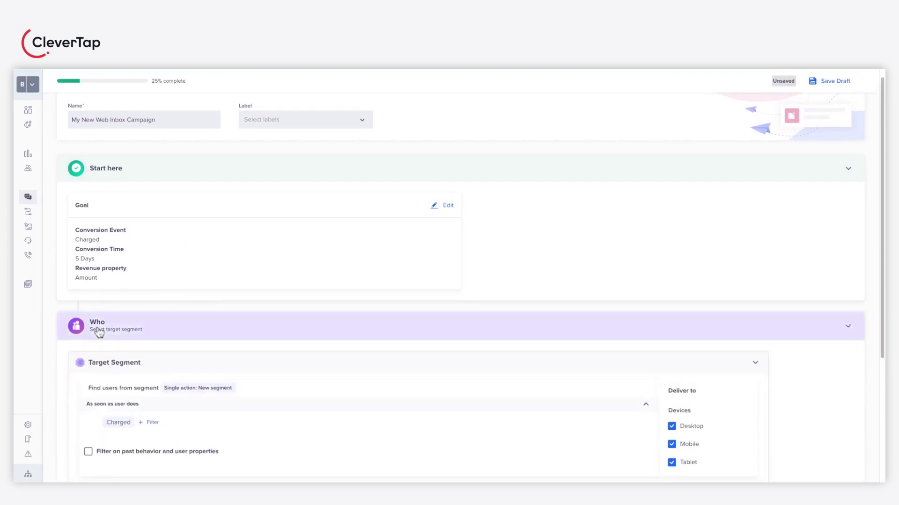
pyautogui.scroll(-3, 244, 405)
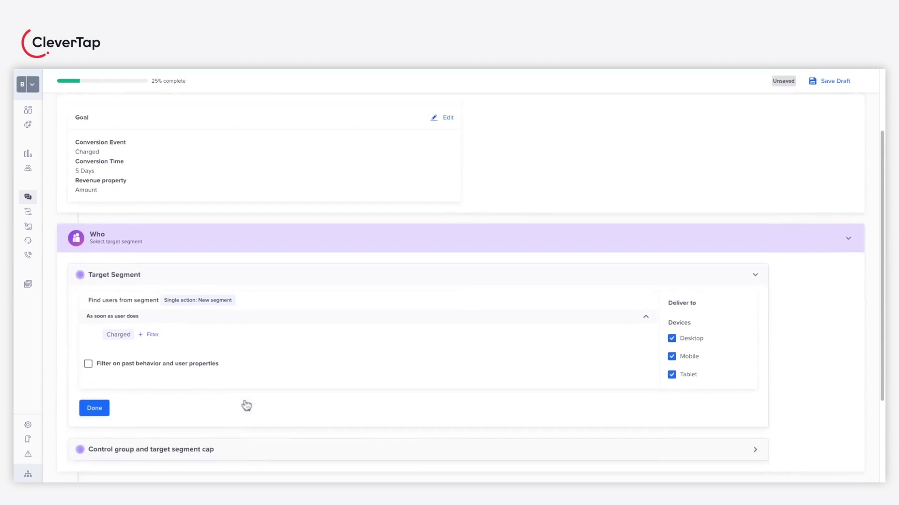
pyautogui.scroll(-1, 245, 406)
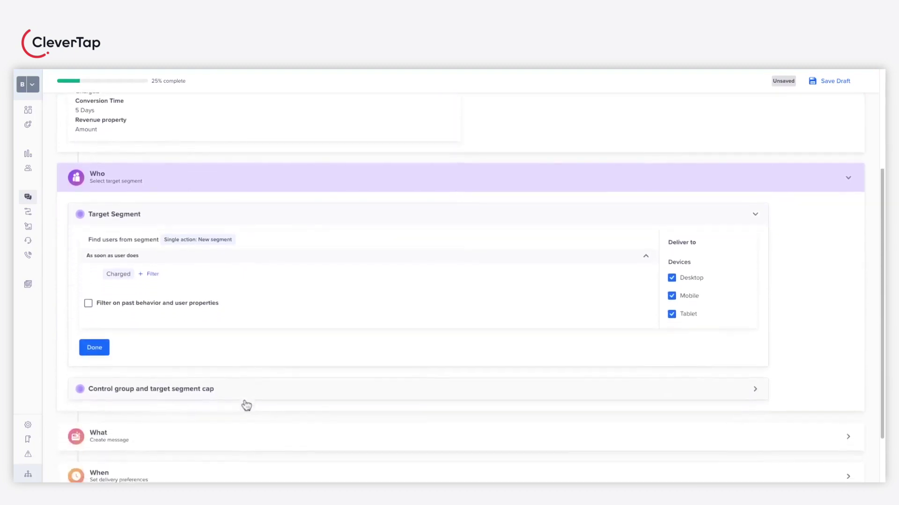
pyautogui.click(199, 239)
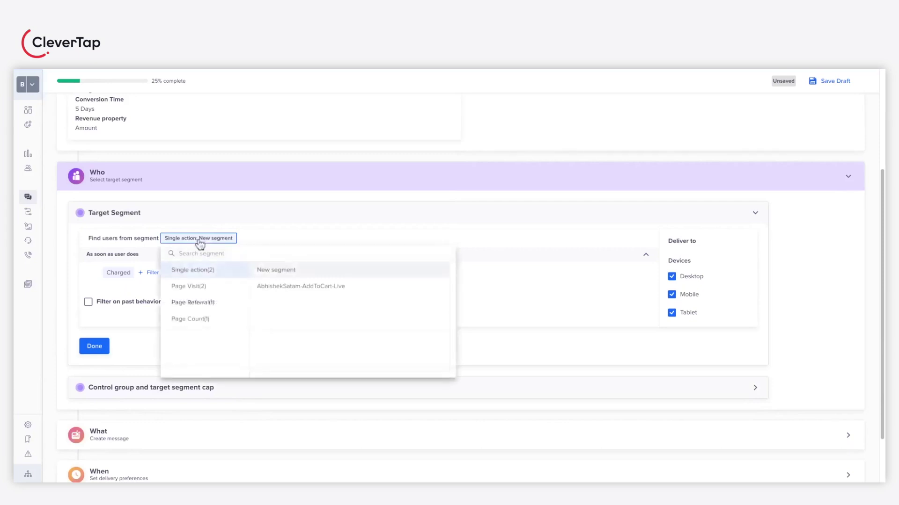
pyautogui.scroll(-1, 240, 285)
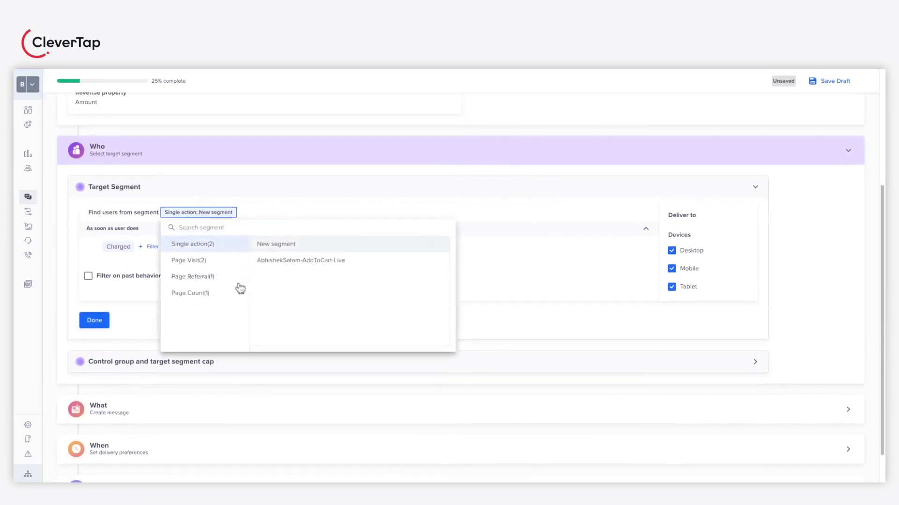
pyautogui.click(207, 261)
pyautogui.click(302, 246)
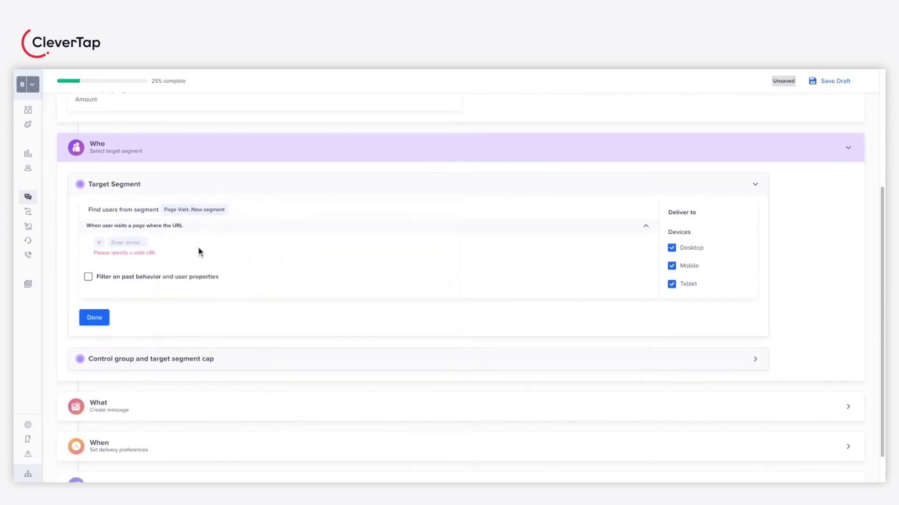
pyautogui.click(99, 243)
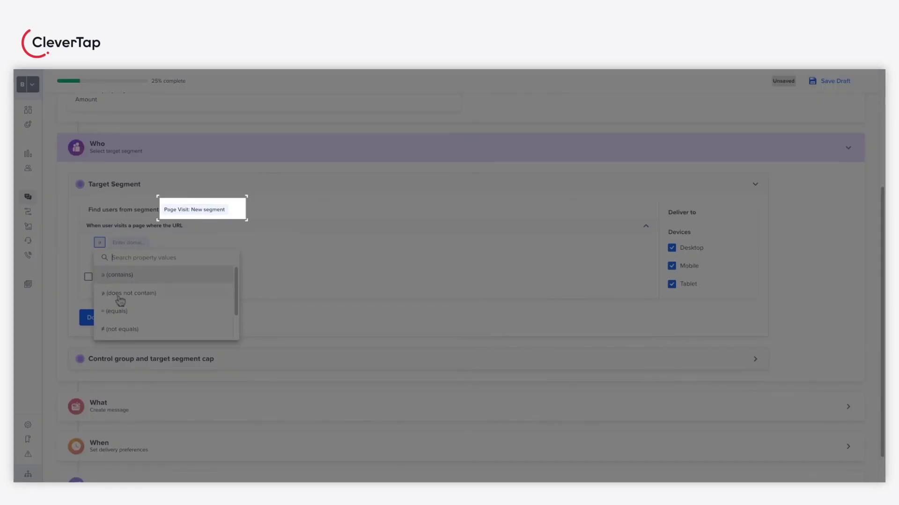
pyautogui.click(120, 311)
pyautogui.click(129, 242)
pyautogui.write('HT')
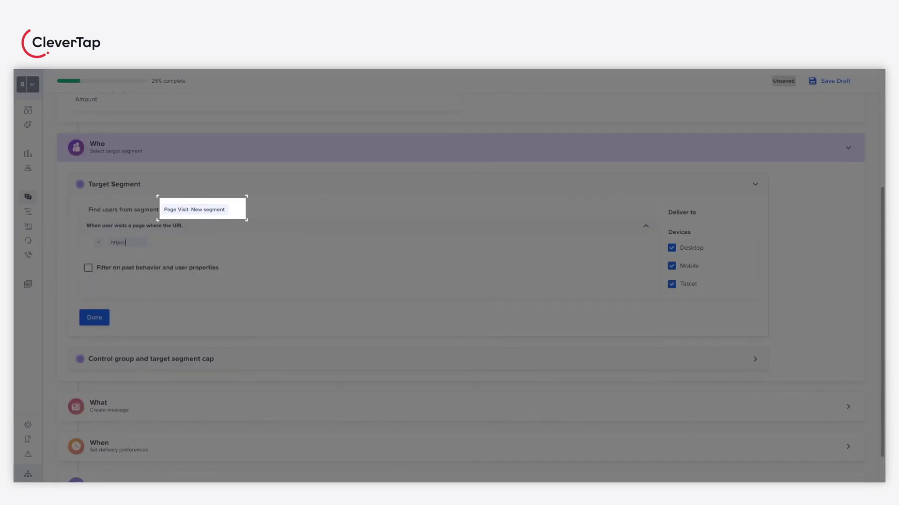
pyautogui.write('tps://www.jiosports.com/home')
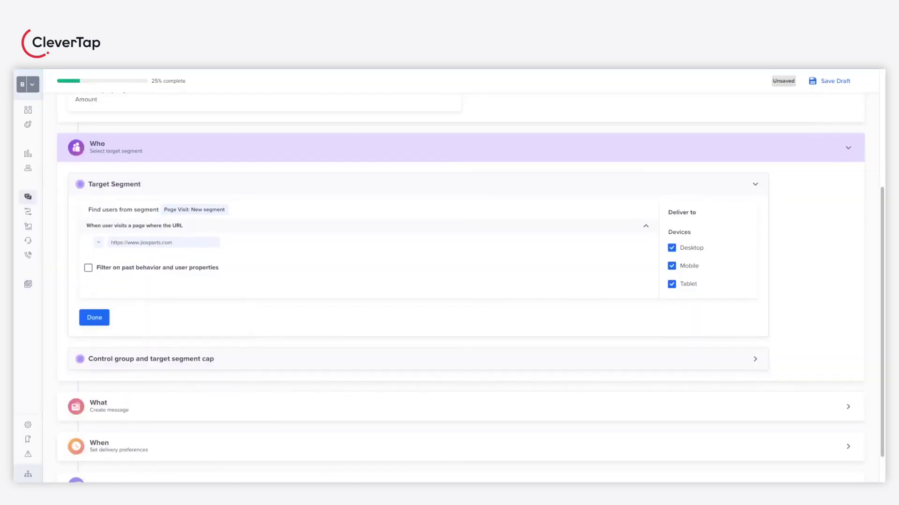
# Step: Filter on past behavior: users who did Register with occurrence count greater than 1
pyautogui.click(89, 268)
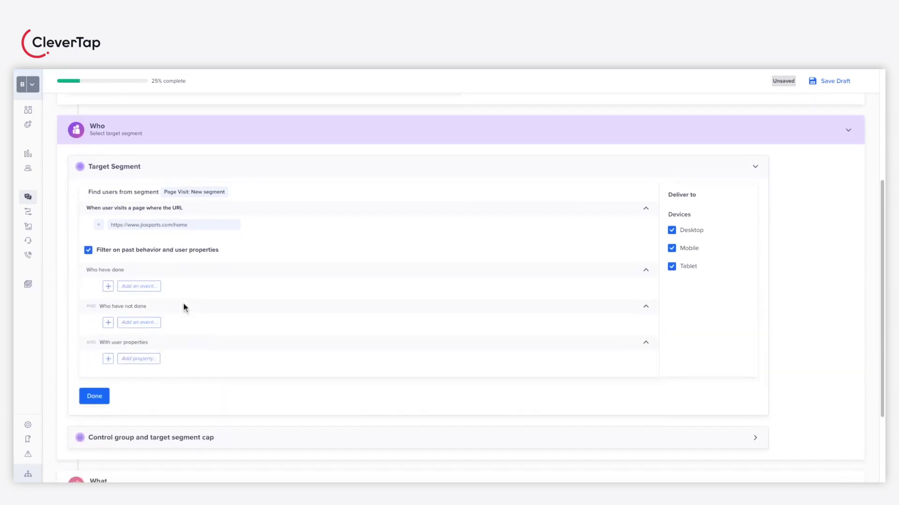
pyautogui.click(134, 290)
pyautogui.write('regis')
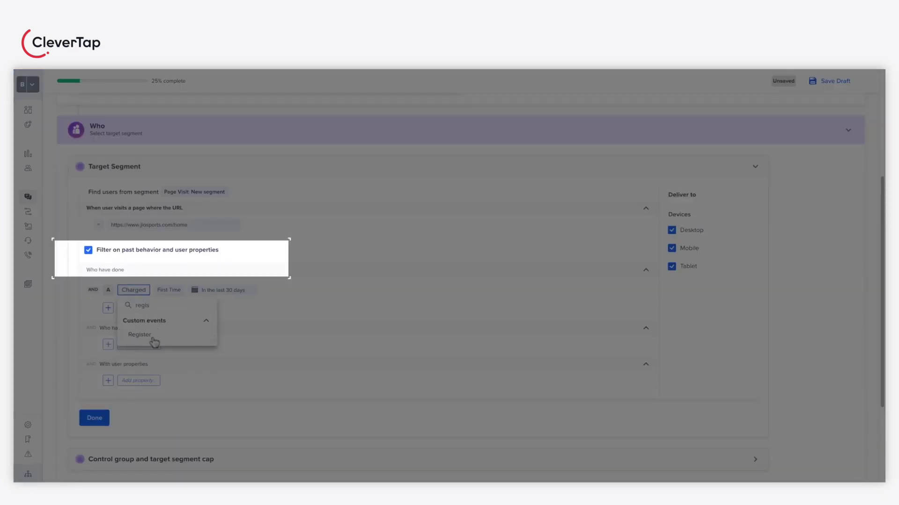
pyautogui.click(150, 338)
pyautogui.click(187, 340)
pyautogui.click(196, 292)
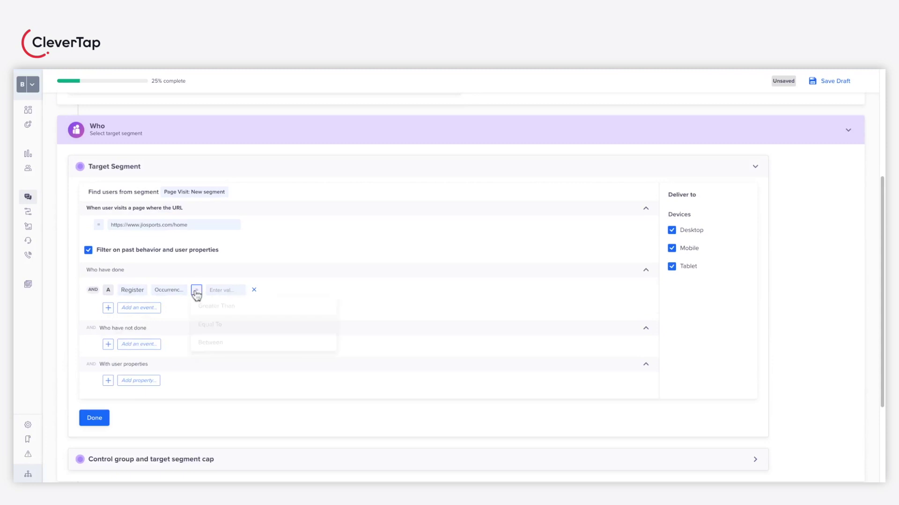
pyautogui.click(220, 307)
pyautogui.click(225, 290)
pyautogui.write('1')
pyautogui.scroll(-2, 191, 351)
pyautogui.scroll(-1, 190, 352)
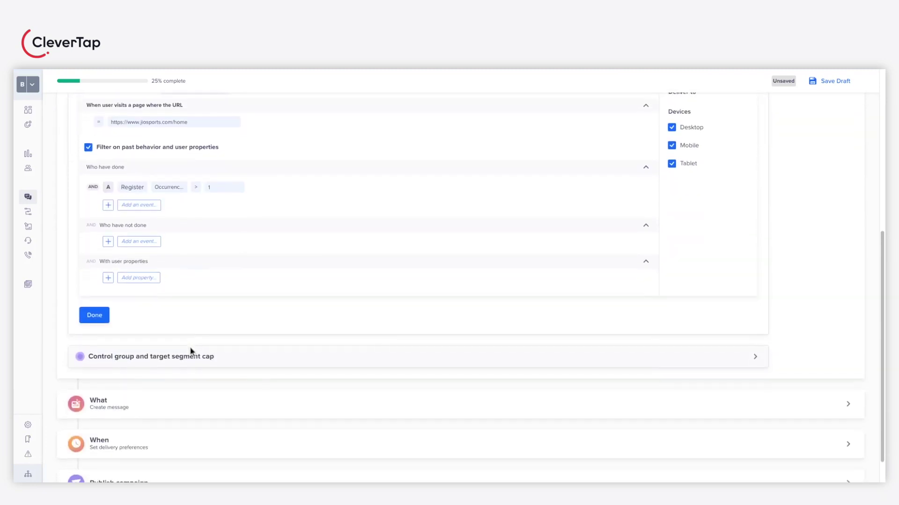
# Step: Add a user property condition location = Mumbai and finish the segment filters
pyautogui.click(151, 281)
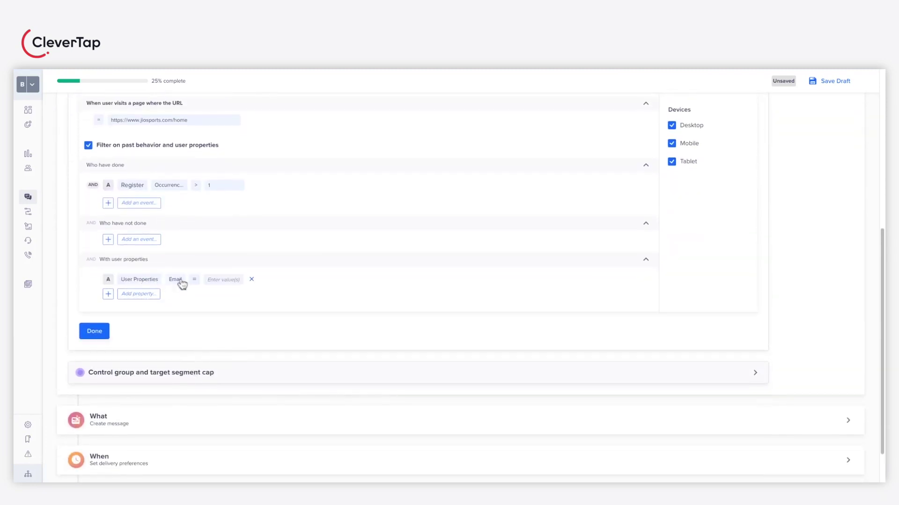
pyautogui.click(180, 282)
pyautogui.write('lo')
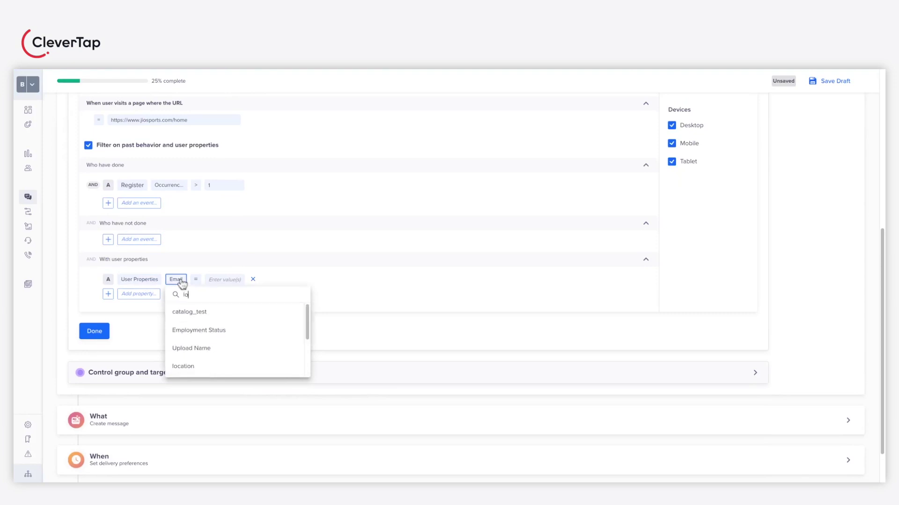
pyautogui.click(211, 368)
pyautogui.click(221, 281)
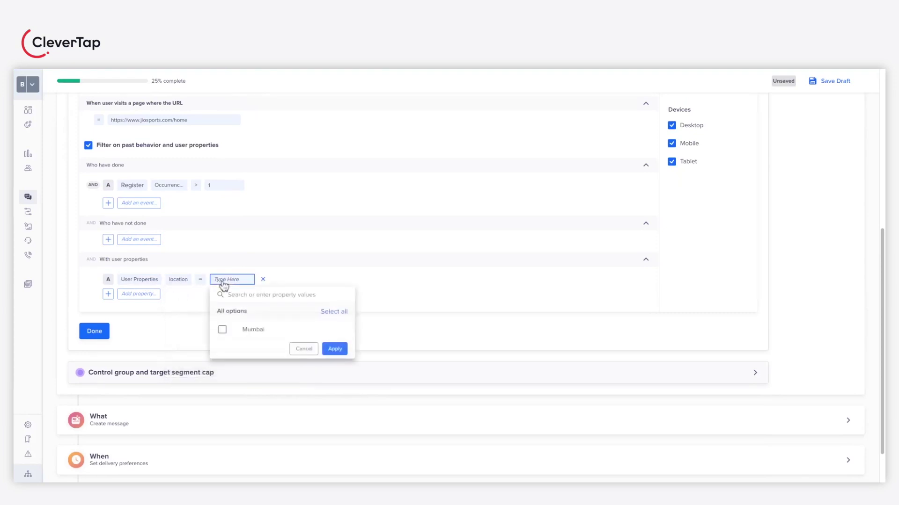
pyautogui.click(223, 330)
pyautogui.click(335, 385)
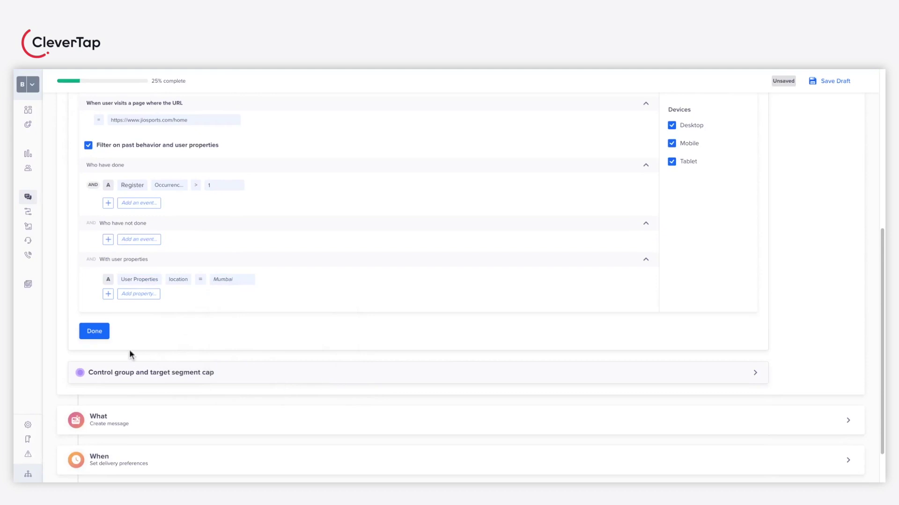
pyautogui.click(104, 335)
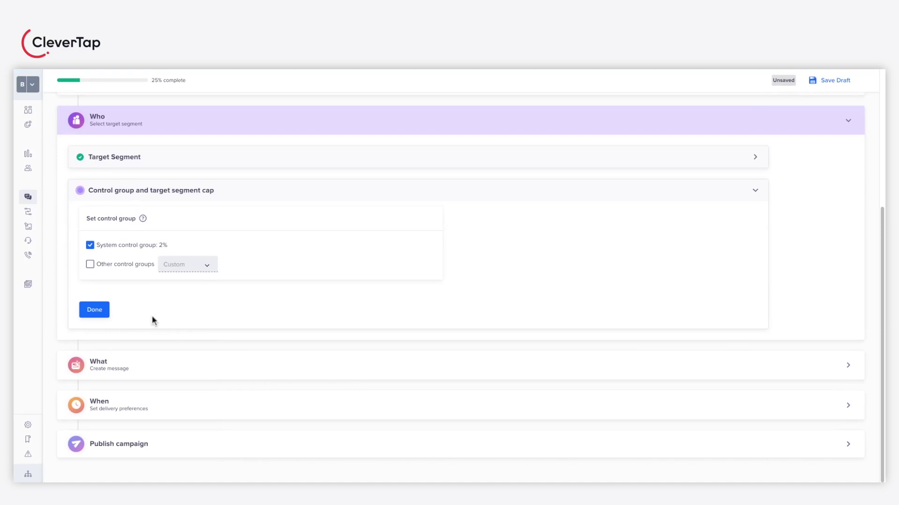
# Step: Save the 2% system control group setting and close the Who section
pyautogui.click(94, 311)
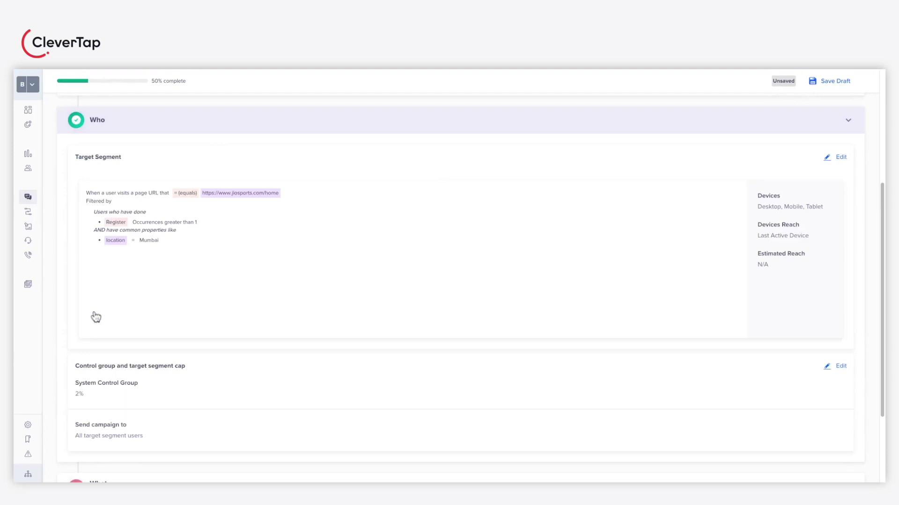
# Step: Expand the What section and open the message editor at the Text, Icon and Image template
pyautogui.scroll(-3, 117, 341)
pyautogui.click(129, 370)
pyautogui.scroll(-2, 129, 375)
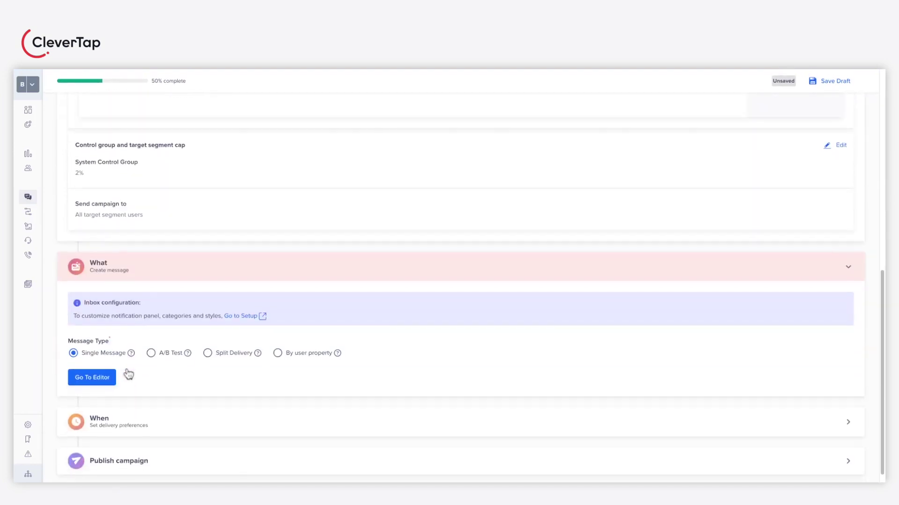
pyautogui.scroll(-1, 117, 369)
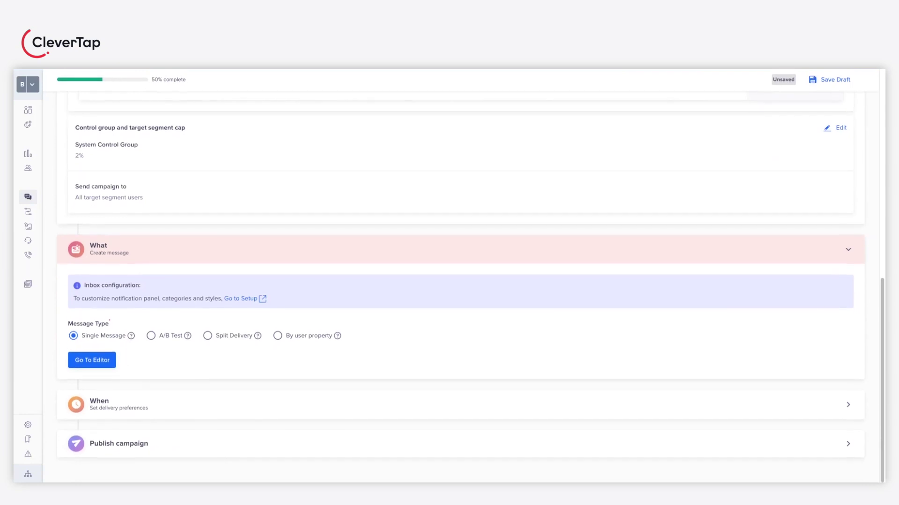
pyautogui.click(90, 362)
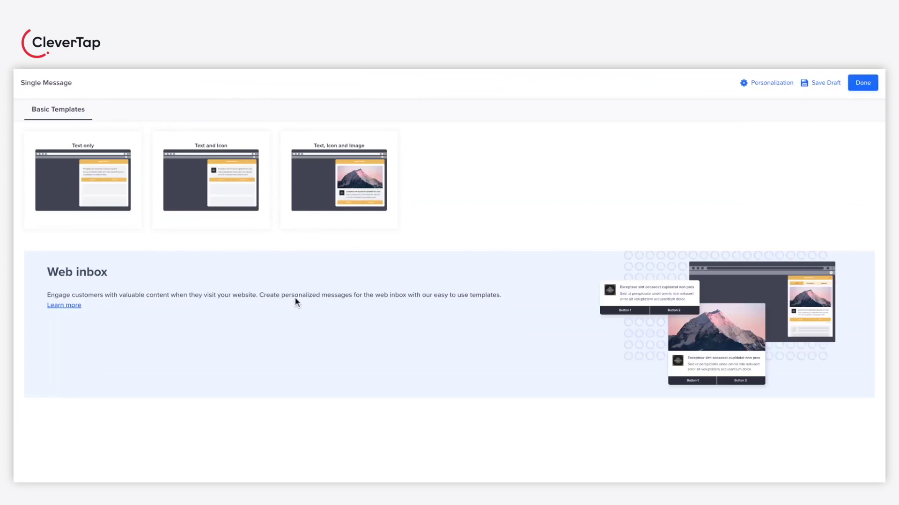
pyautogui.moveTo(350, 194)
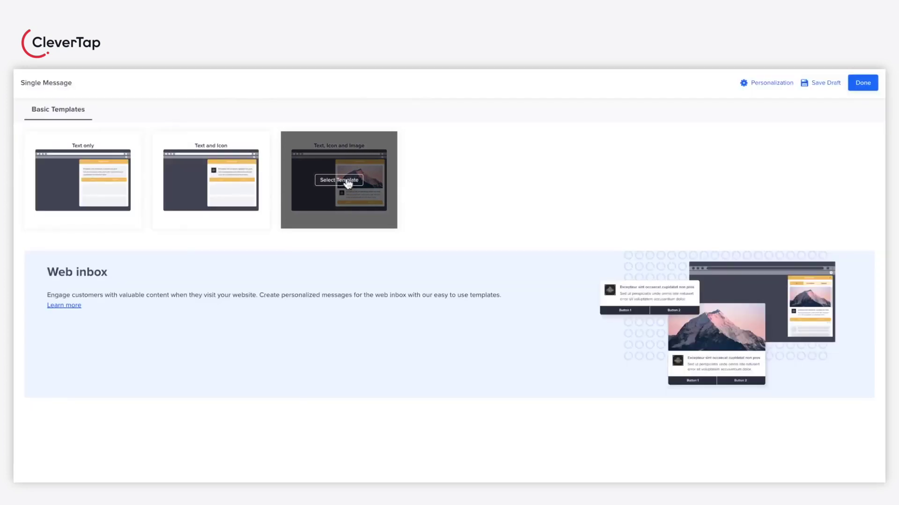
# Step: Select the Text, Icon and Image template and title it 'Hey' plus Name, defaulting to Mumbaikar
pyautogui.click(348, 183)
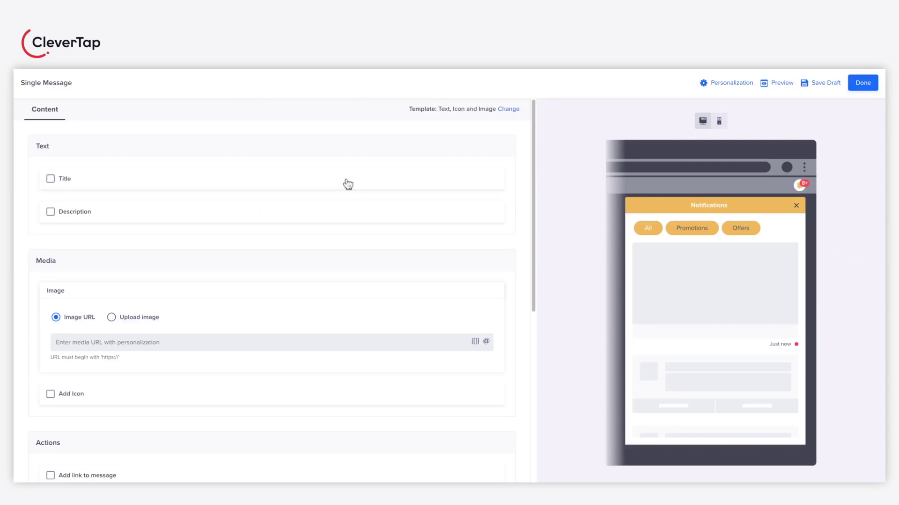
pyautogui.scroll(-2, 322, 273)
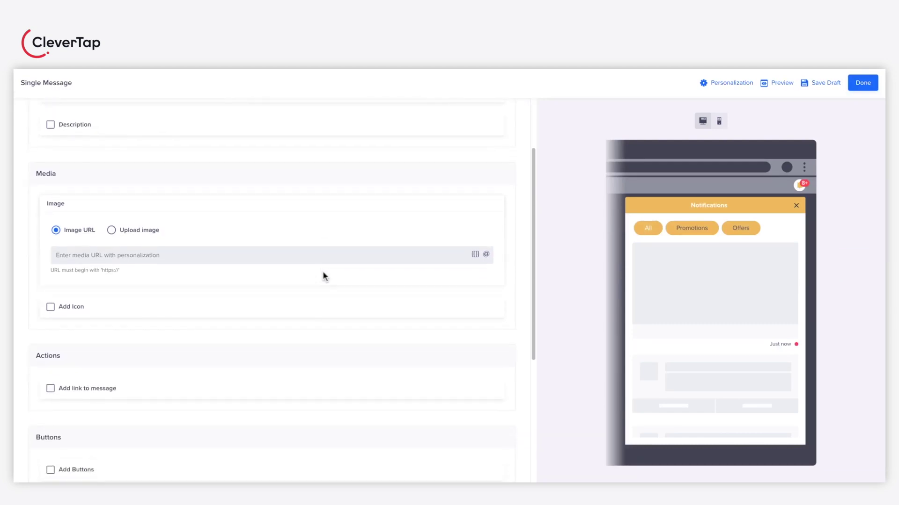
pyautogui.scroll(2, 322, 273)
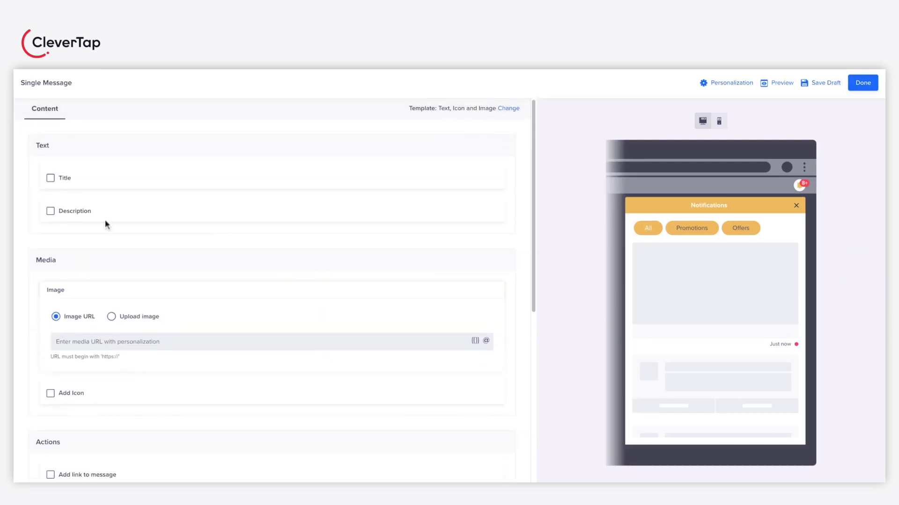
pyautogui.click(50, 178)
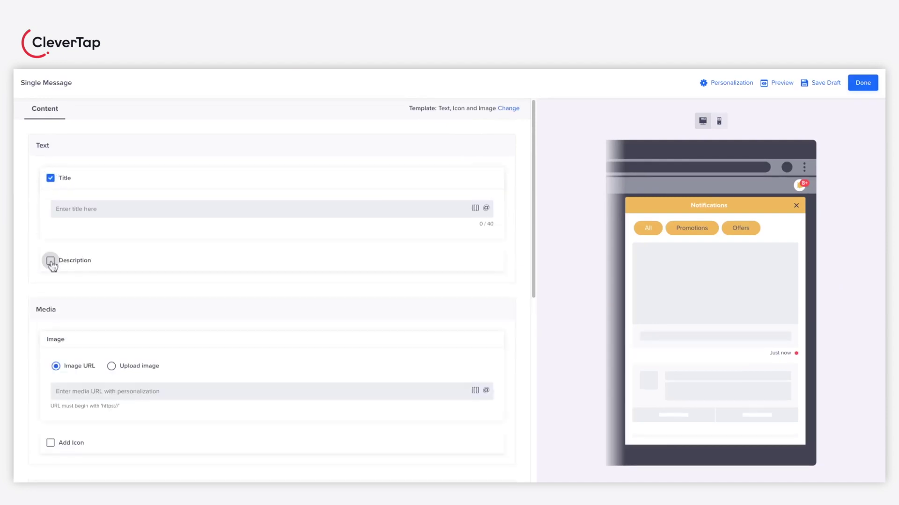
pyautogui.click(50, 260)
pyautogui.click(55, 209)
pyautogui.write('Hey @name')
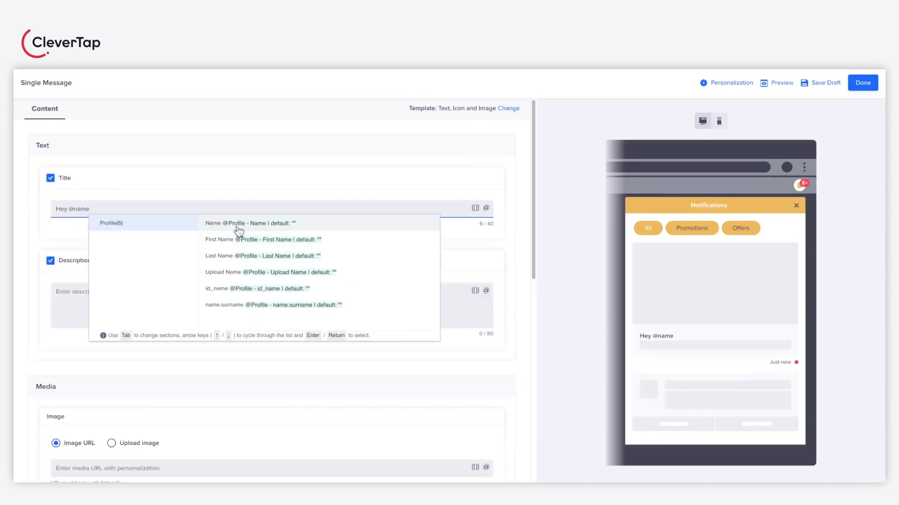
pyautogui.click(234, 227)
pyautogui.write('Mumbaikar')
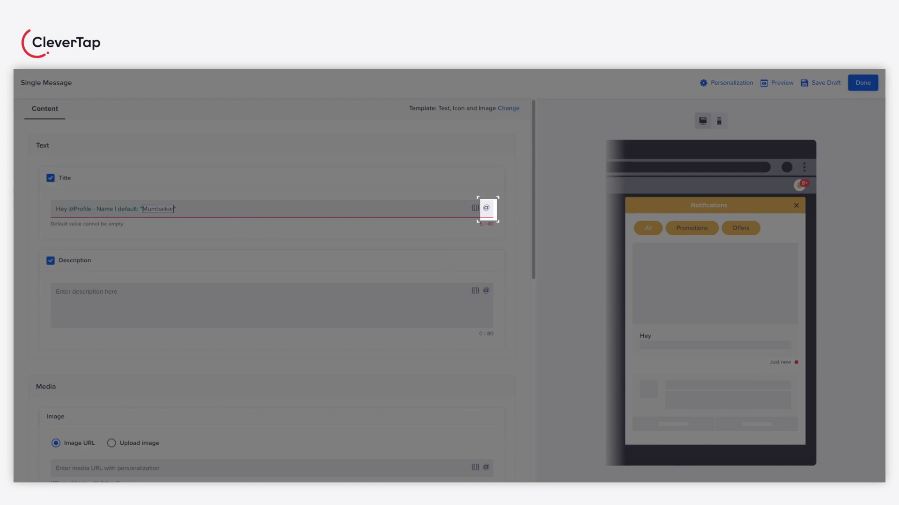
# Step: Paste the Republic Day Ride description mentioning 500 spots
pyautogui.click(250, 291)
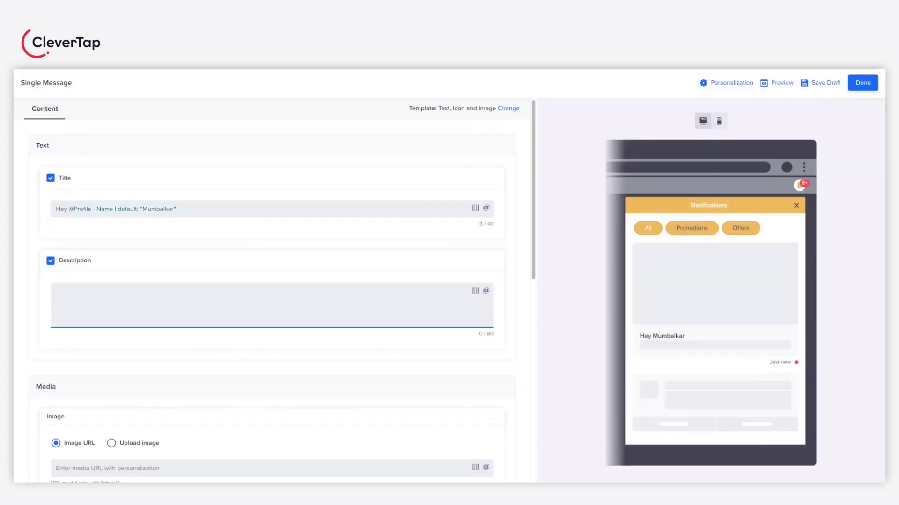
pyautogui.write('Brace yourself for the Republic Day Ride on 26th Jan !!Only 500 spots left !')
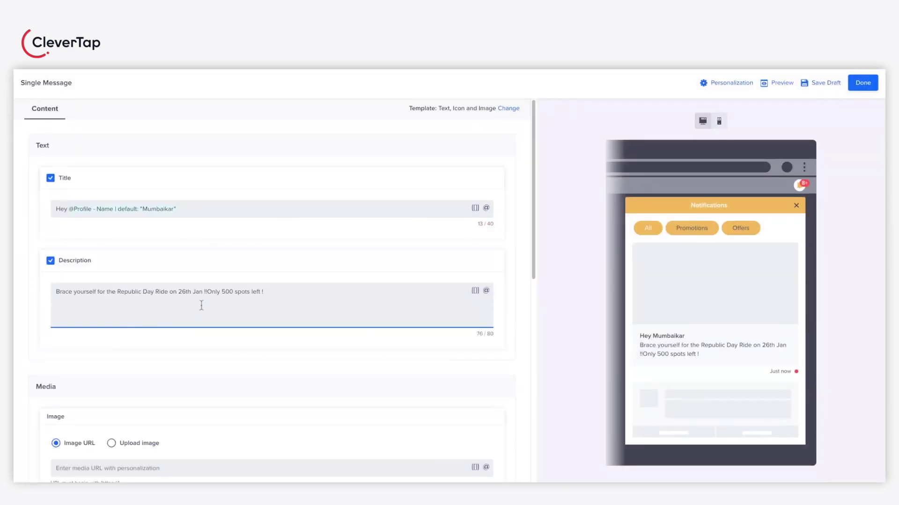
pyautogui.scroll(-2, 201, 306)
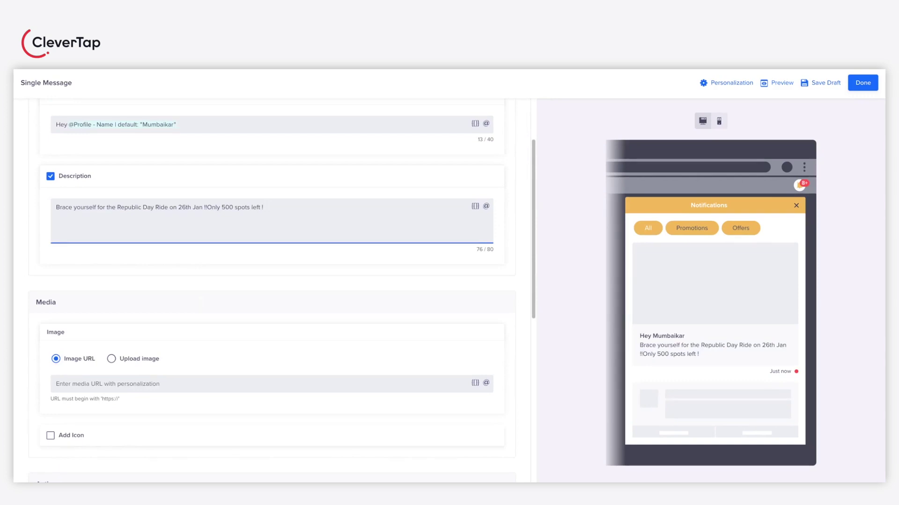
pyautogui.scroll(-3, 201, 281)
# Step: Paste the Ride for the Nation banner image URL under Media, leaving the icon off
pyautogui.click(94, 261)
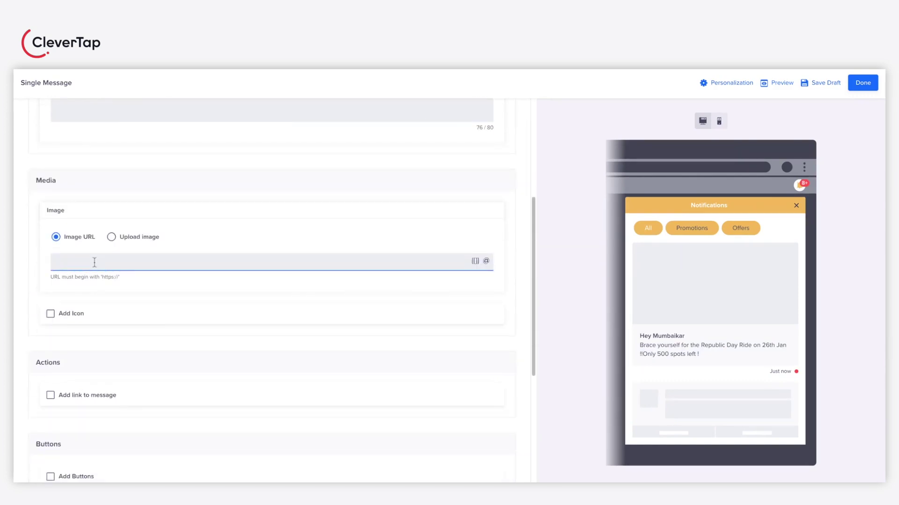
pyautogui.click(94, 265)
pyautogui.write('https://ridewatt.com/wp-content/uploads/2023/06/Dwarka-Cyclothon-A-Ride-for-the-Nation-scaled.jpg')
pyautogui.scroll(-1, 235, 279)
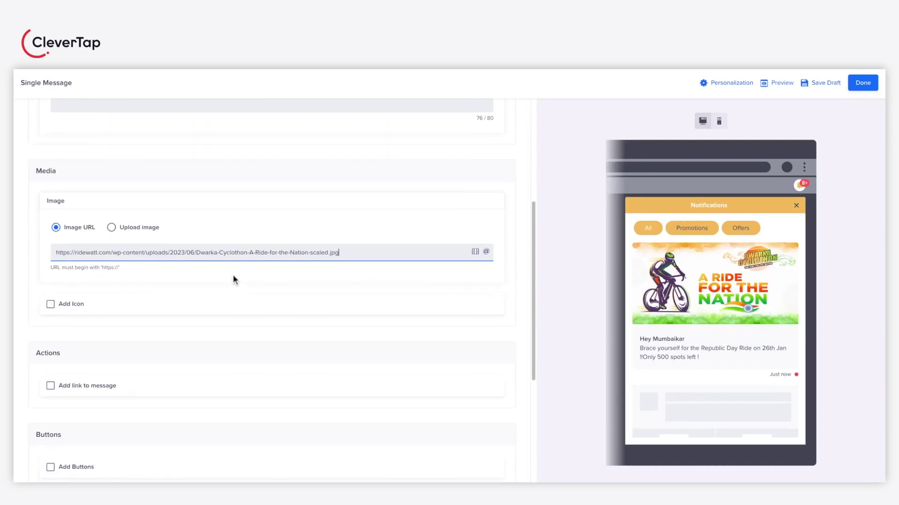
pyautogui.scroll(-1, 235, 279)
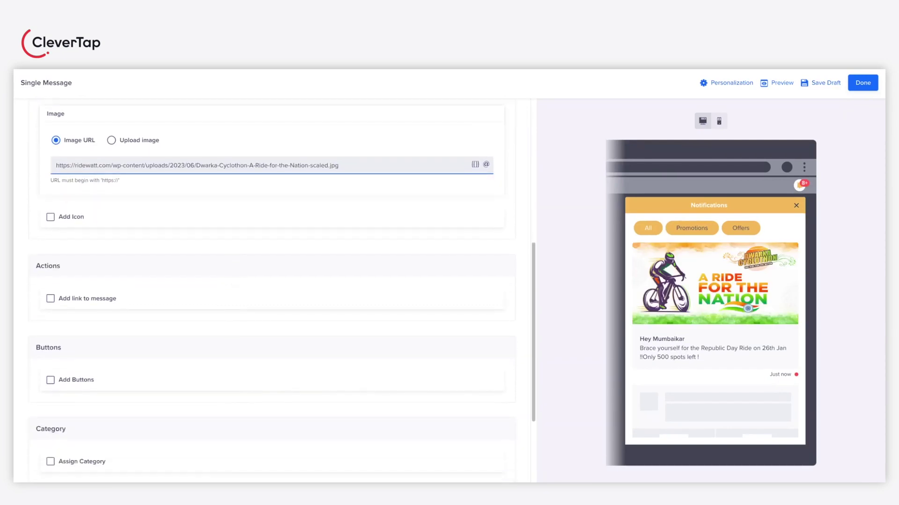
pyautogui.click(52, 220)
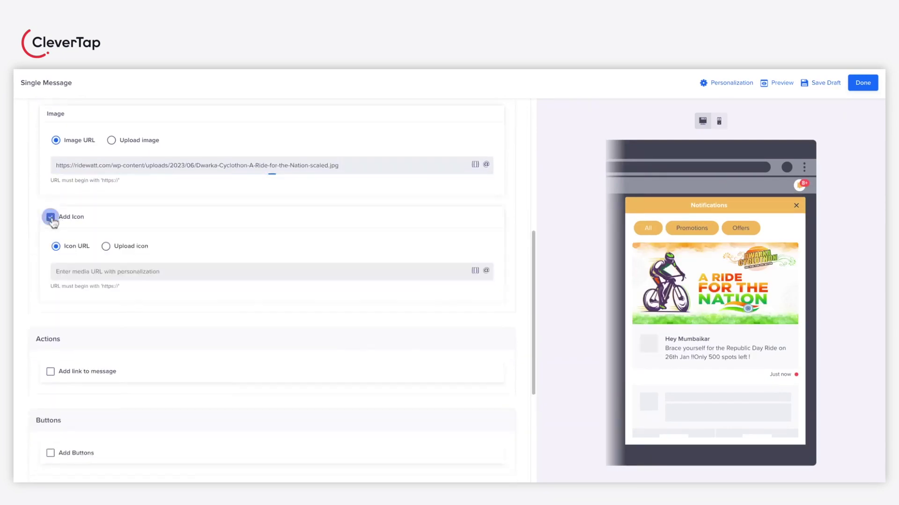
pyautogui.click(51, 219)
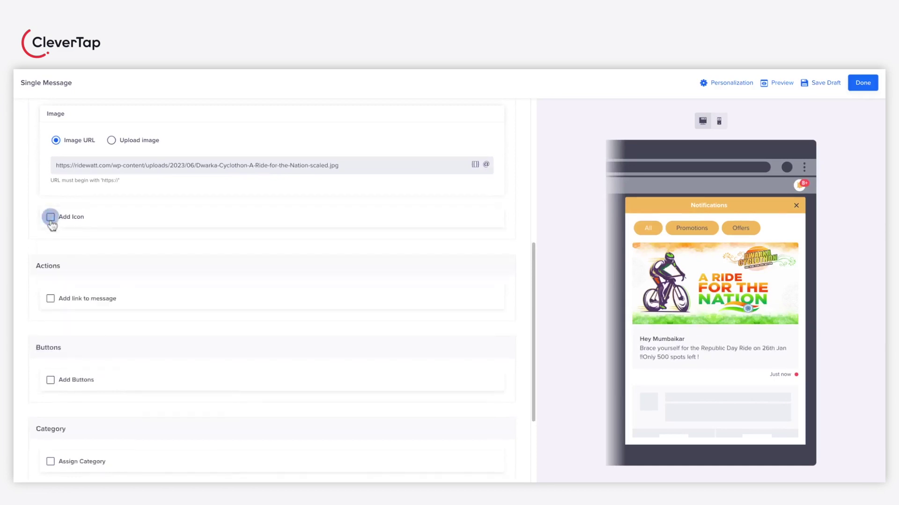
pyautogui.scroll(-3, 110, 234)
pyautogui.click(51, 170)
pyautogui.click(94, 211)
pyautogui.write('https:')
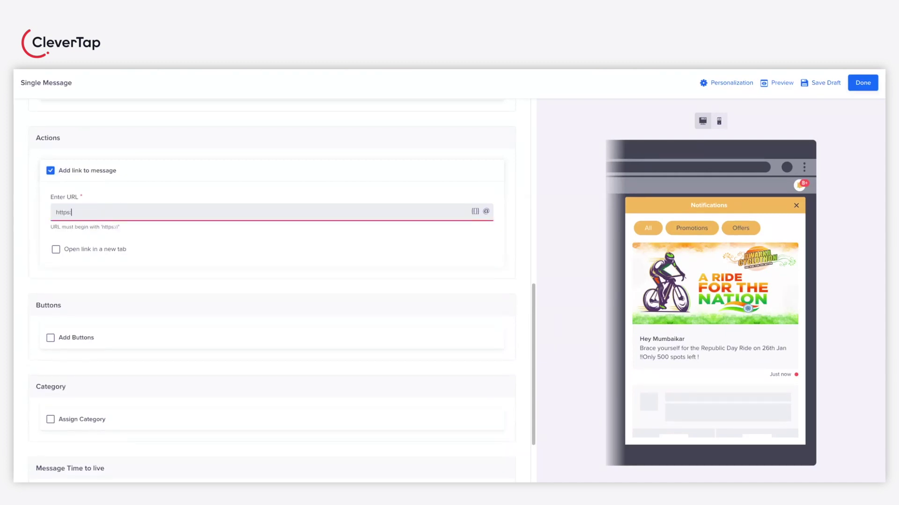
pyautogui.write('//www.jiosports.com')
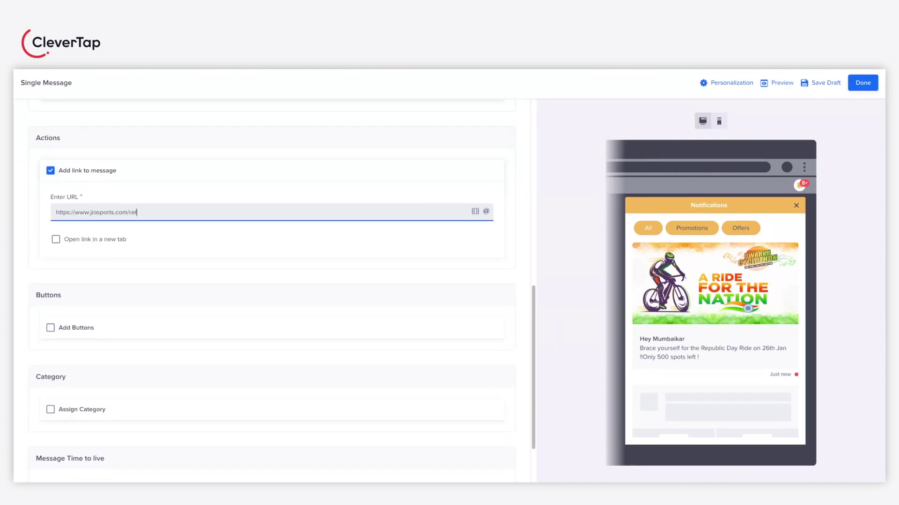
pyautogui.write('/registration')
pyautogui.click(79, 240)
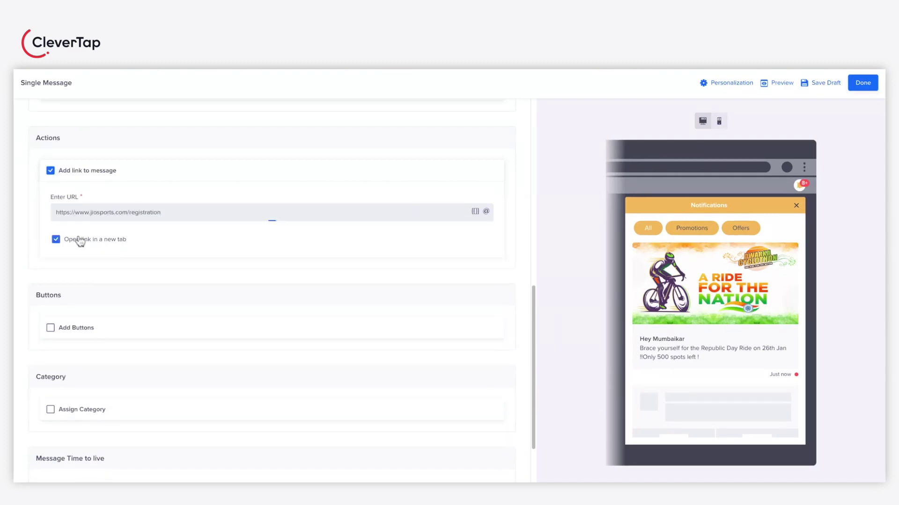
pyautogui.scroll(-2, 149, 280)
pyautogui.click(74, 251)
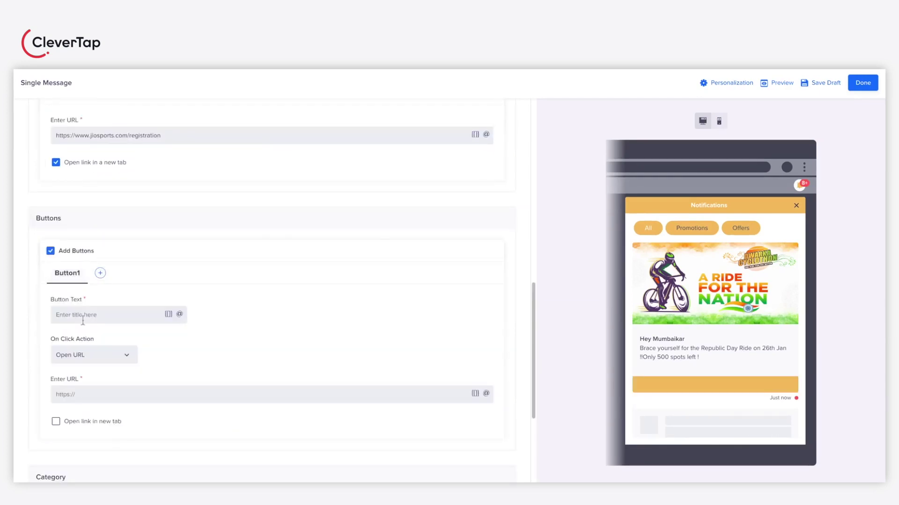
pyautogui.click(89, 315)
pyautogui.scroll(-1, 94, 304)
pyautogui.write('Register Now')
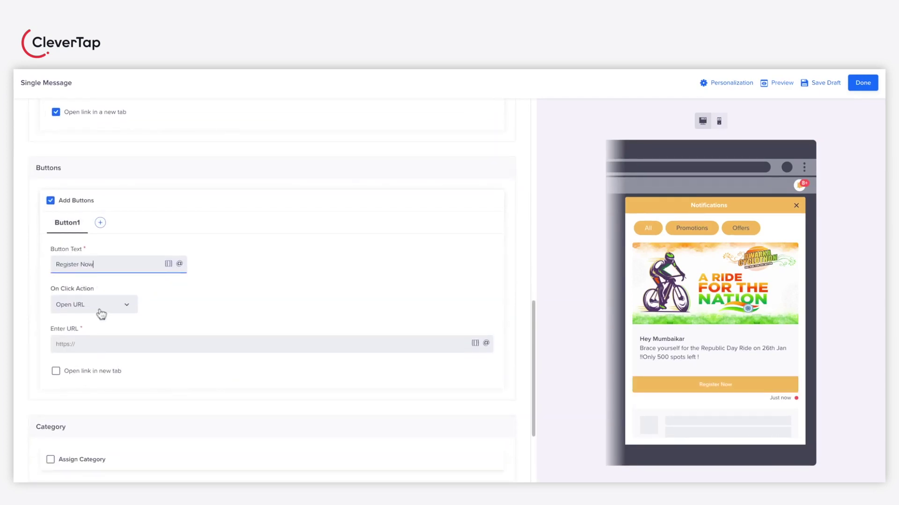
pyautogui.scroll(-1, 101, 311)
pyautogui.click(100, 305)
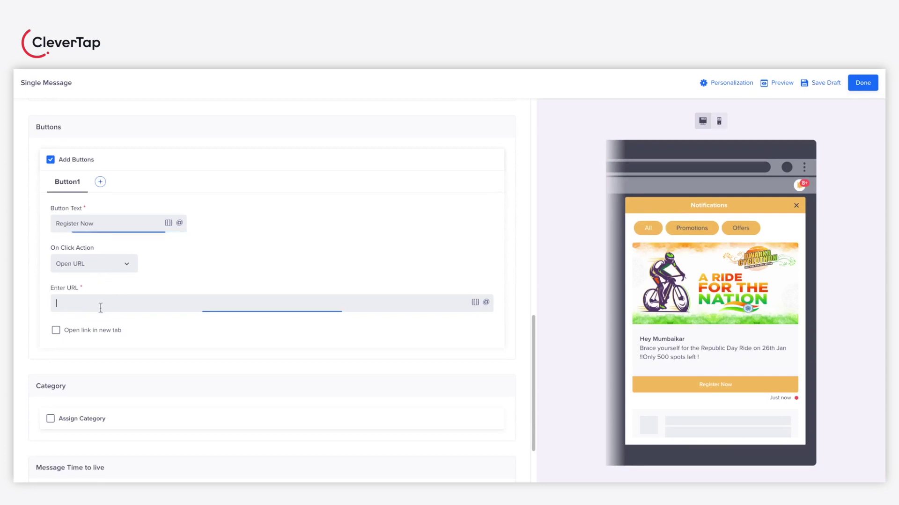
pyautogui.write('https://www.j')
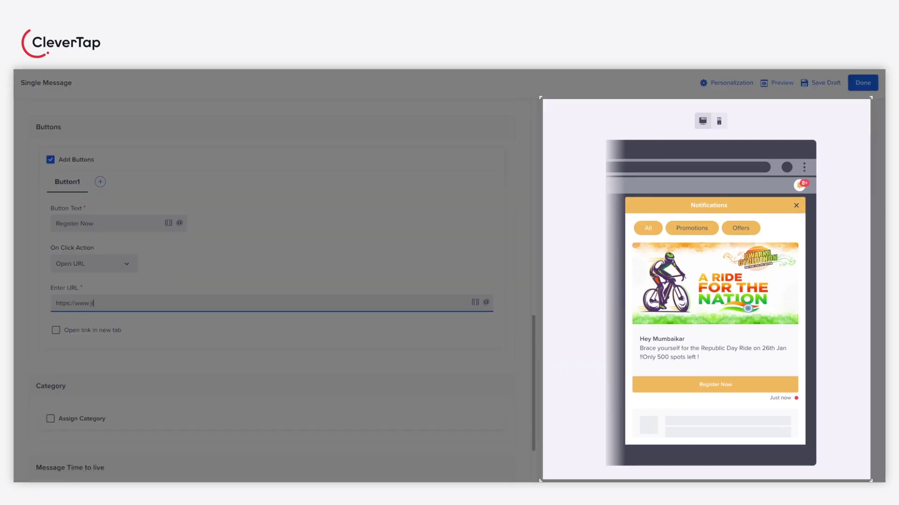
pyautogui.write('iosports.com/registrations')
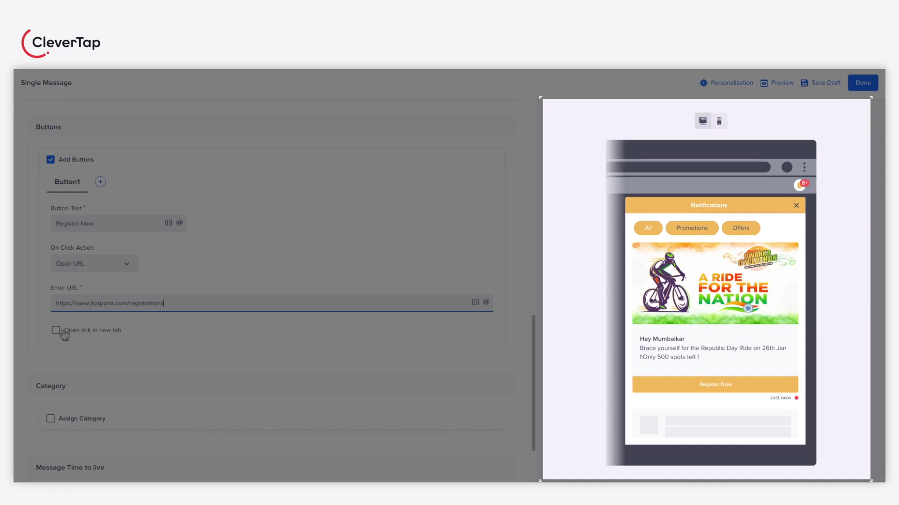
pyautogui.scroll(-1, 134, 305)
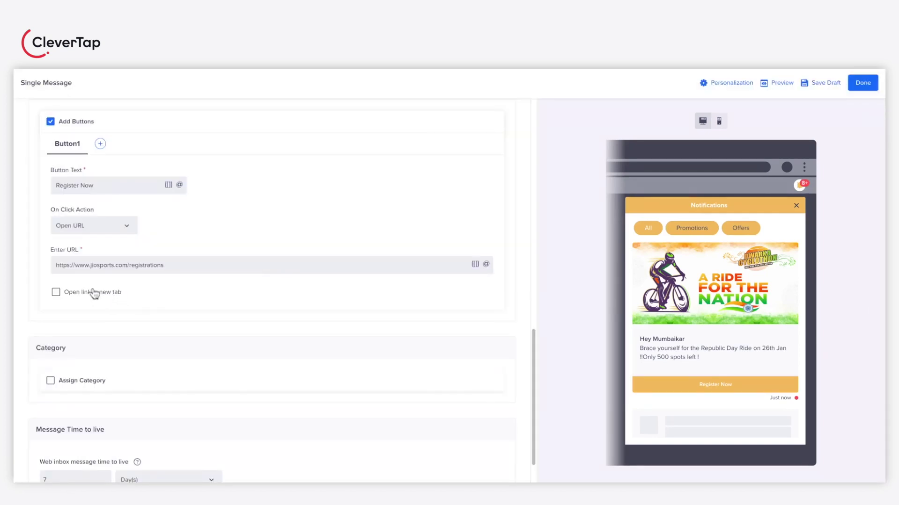
pyautogui.click(86, 293)
# Step: Assign the Promotions category to the notification and close the Single Message editor
pyautogui.scroll(-1, 179, 342)
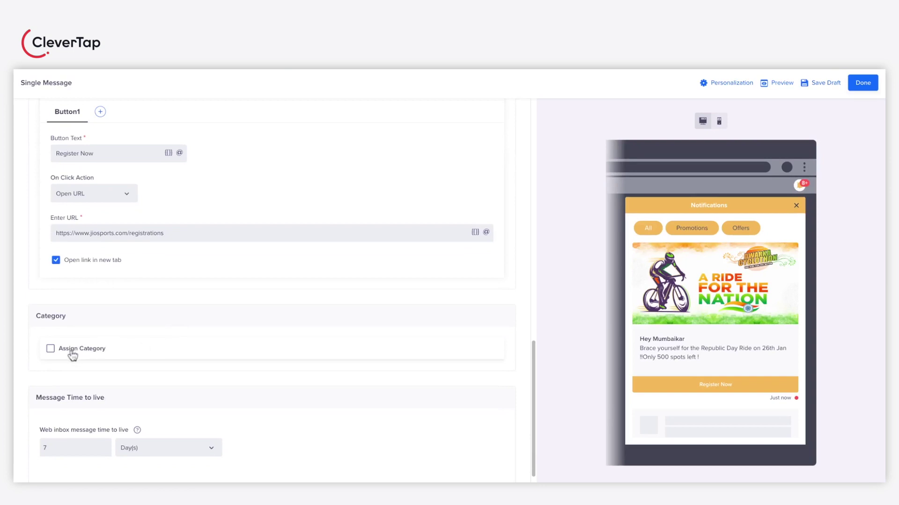
pyautogui.click(86, 353)
pyautogui.scroll(-1, 156, 374)
pyautogui.scroll(-1, 156, 374)
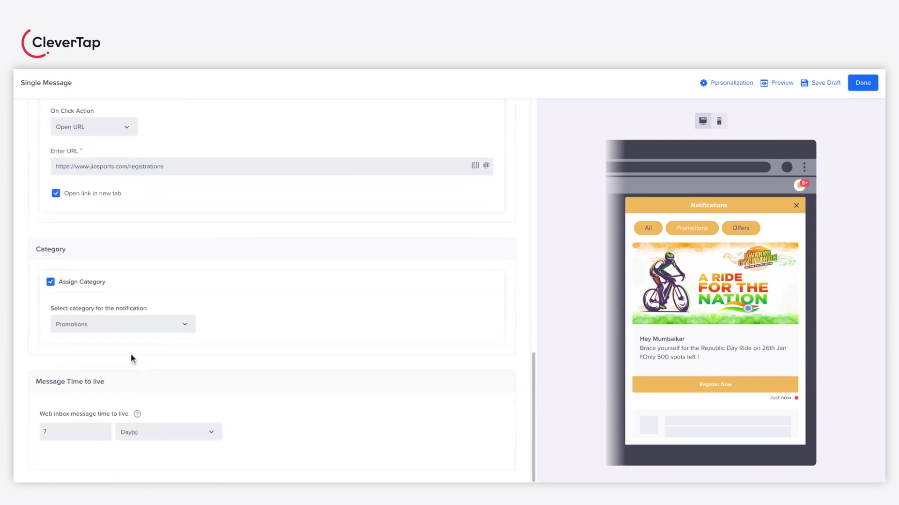
pyautogui.click(114, 330)
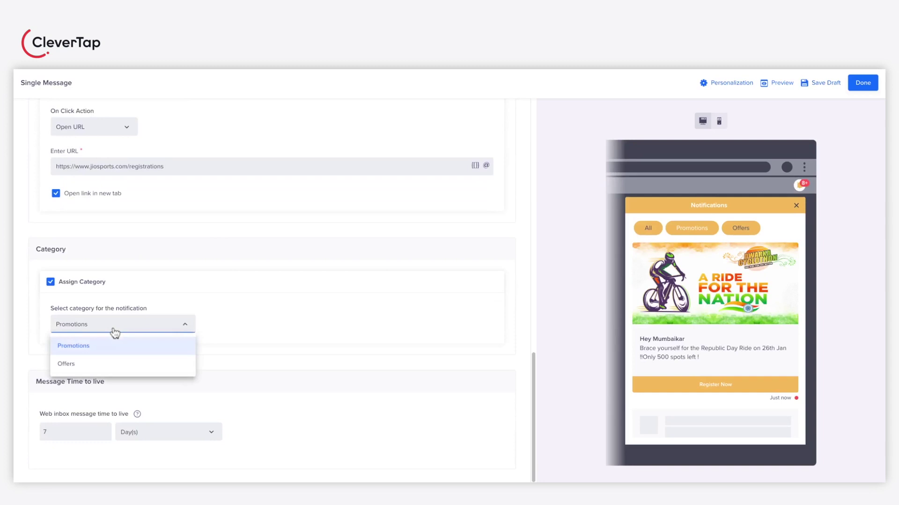
pyautogui.click(91, 347)
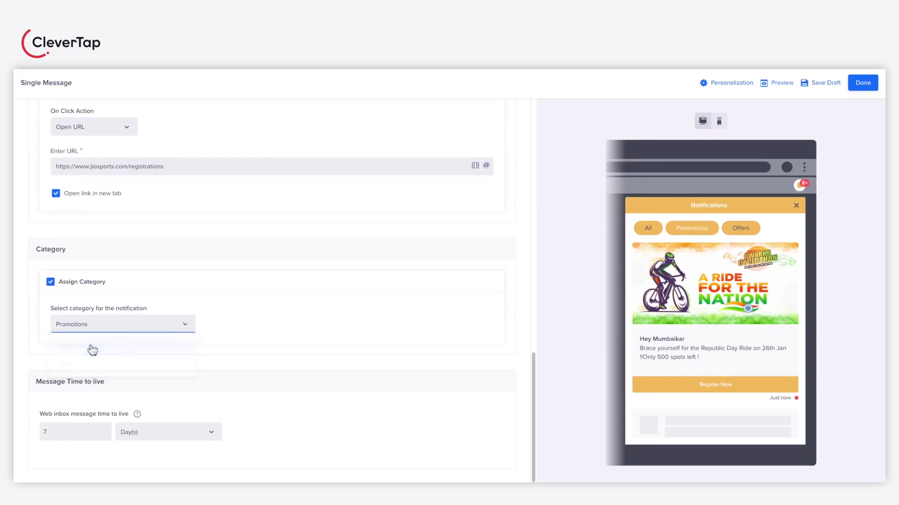
pyautogui.click(304, 326)
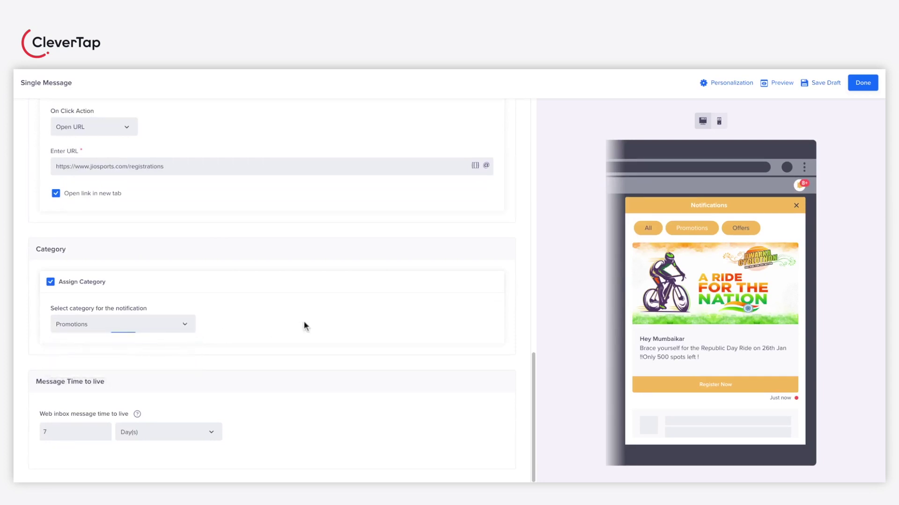
pyautogui.click(64, 431)
# Step: Return to the campaign and schedule it for a specific start date, entering Jan 25, 2024
pyautogui.click(863, 84)
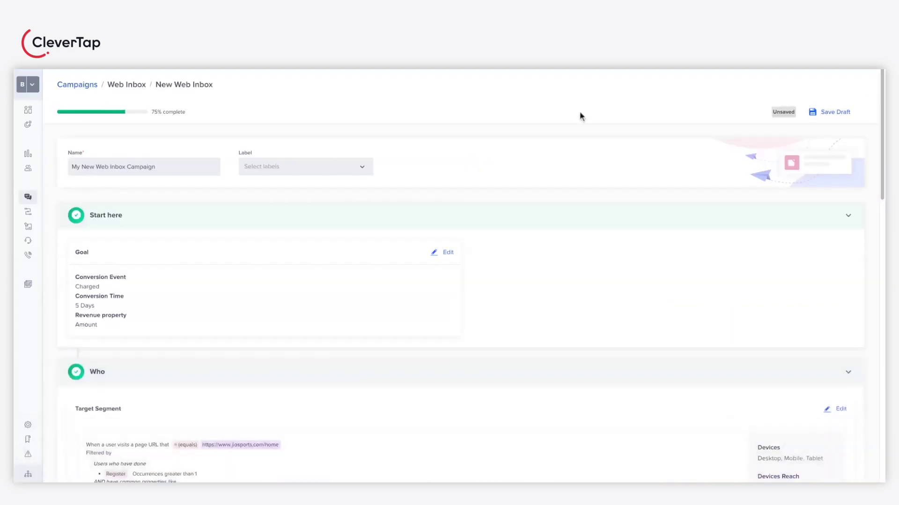
pyautogui.scroll(-15, 159, 311)
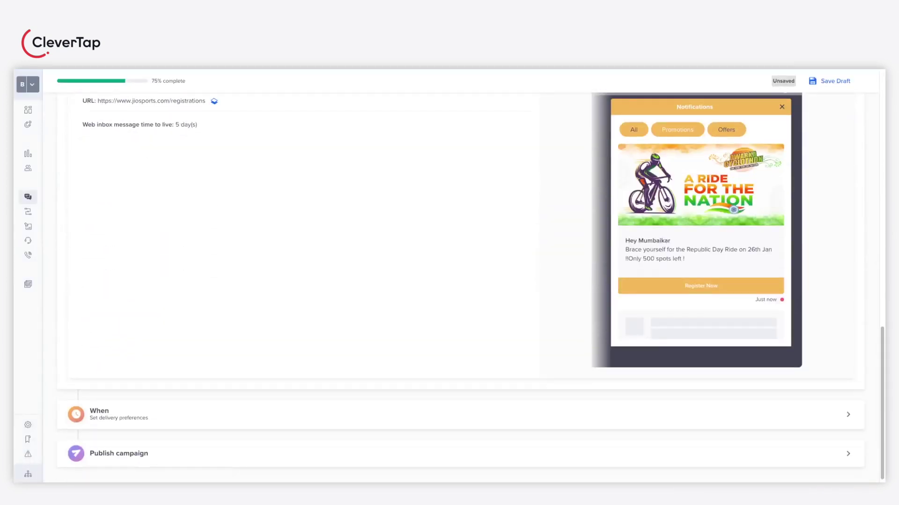
pyautogui.click(103, 419)
pyautogui.click(106, 271)
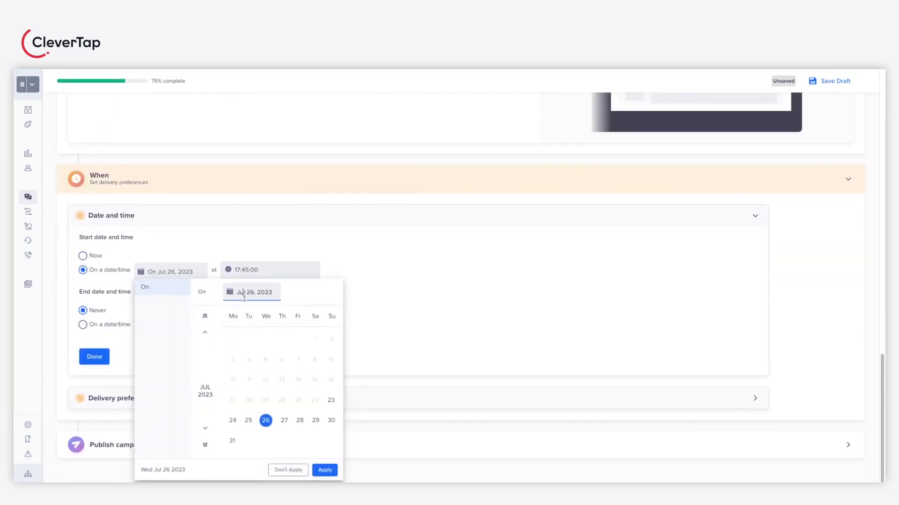
pyautogui.hotkey('ctrl', 'a')
pyautogui.write('Jan 25, 2024')
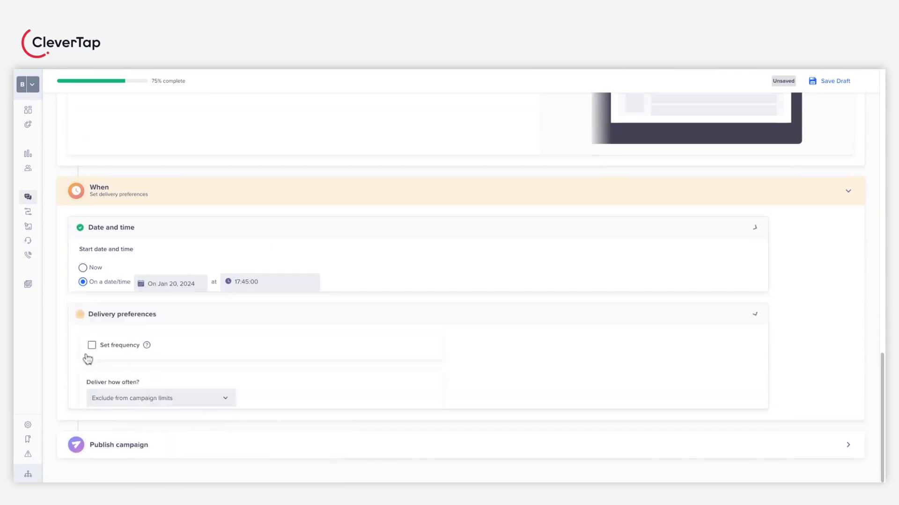
# Step: Turn on frequency settings and add Wednesday and Friday to the Monday 23:00–06:00 delivery window
pyautogui.click(134, 303)
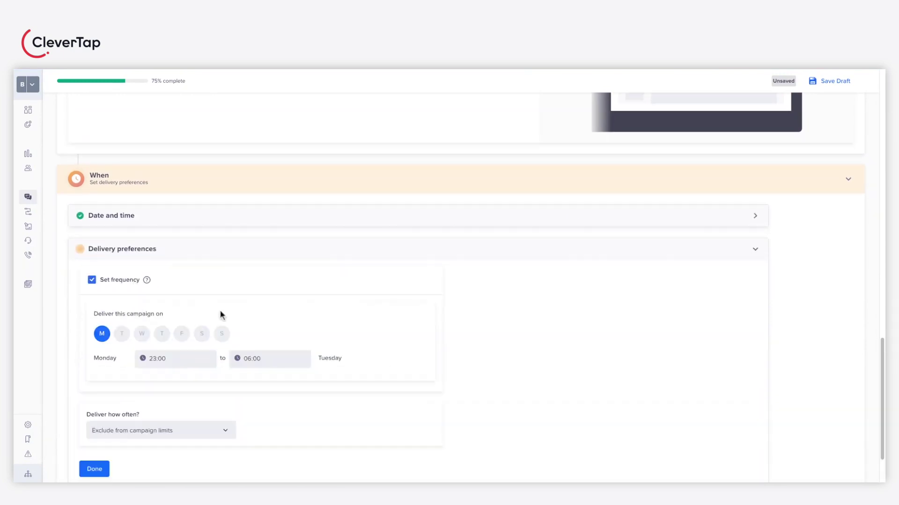
pyautogui.scroll(-2, 234, 332)
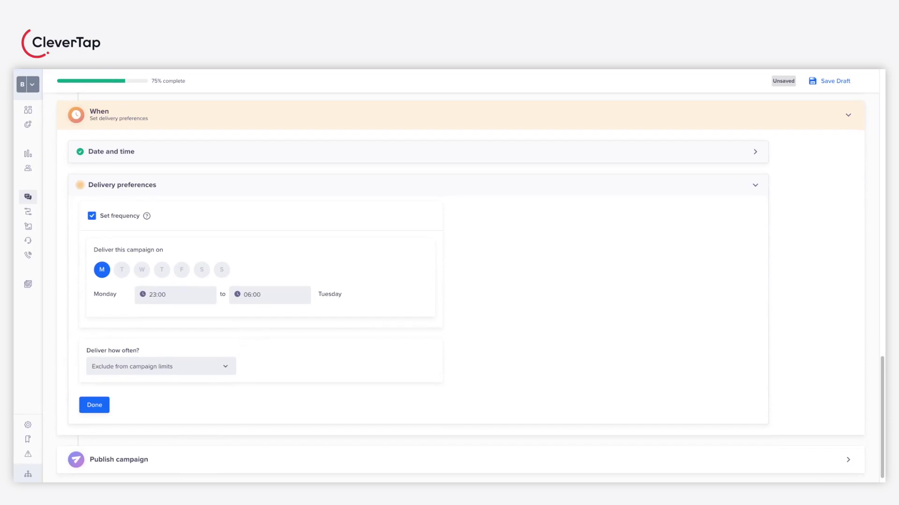
pyautogui.click(143, 269)
pyautogui.click(182, 270)
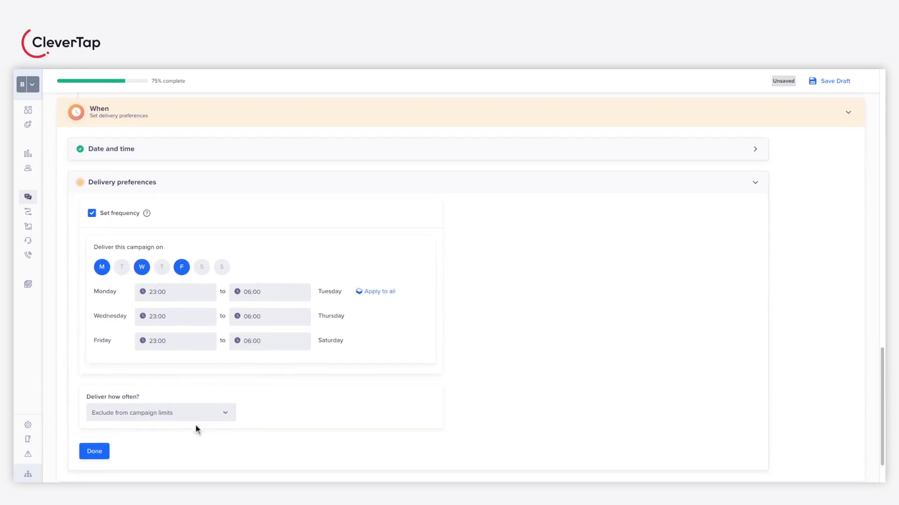
pyautogui.scroll(-2, 163, 416)
pyautogui.click(94, 390)
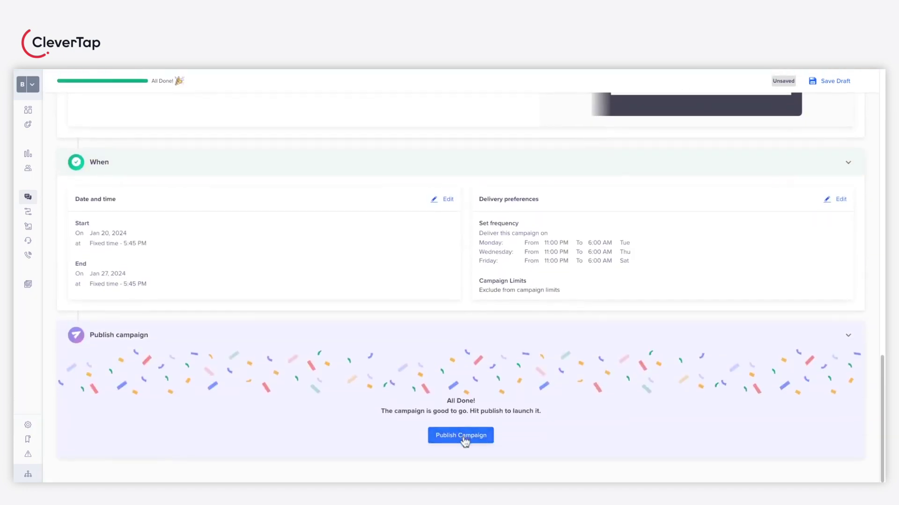
# Step: Publish the Web Inbox campaign and confirm the publish dialog
pyautogui.click(460, 436)
pyautogui.click(447, 300)
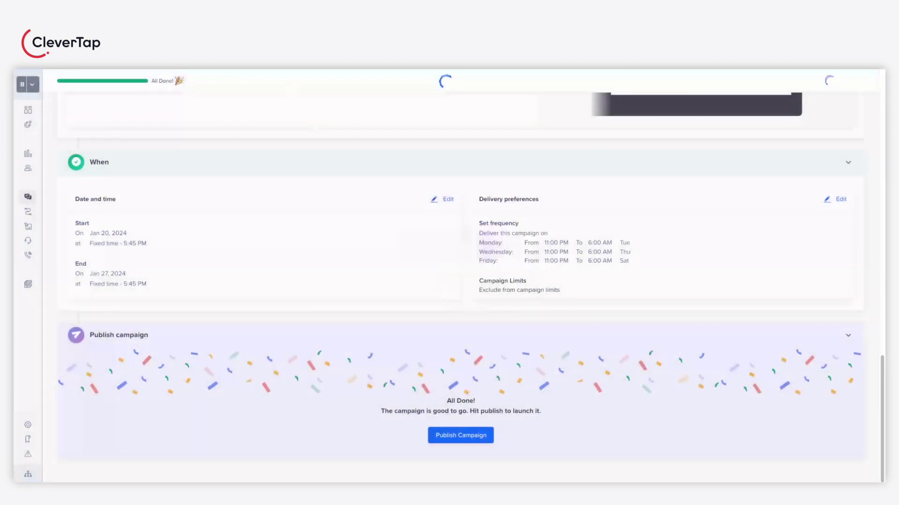